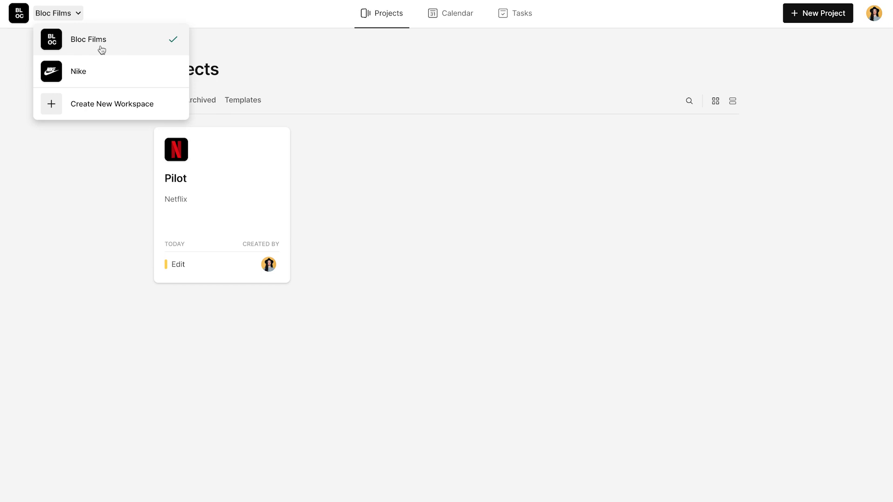
# - Open the Bloc Films workspace's general settings and allow users with the workspace email domain to auto-join
pyautogui.click(101, 49)
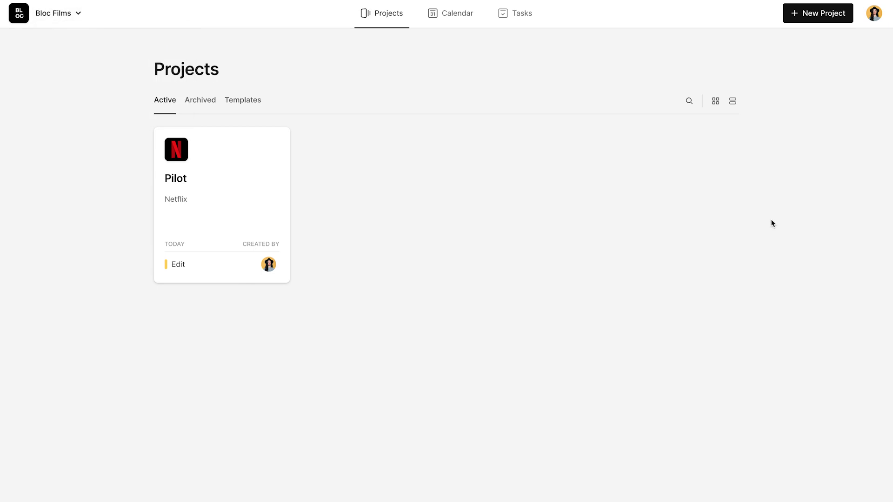
pyautogui.click(874, 15)
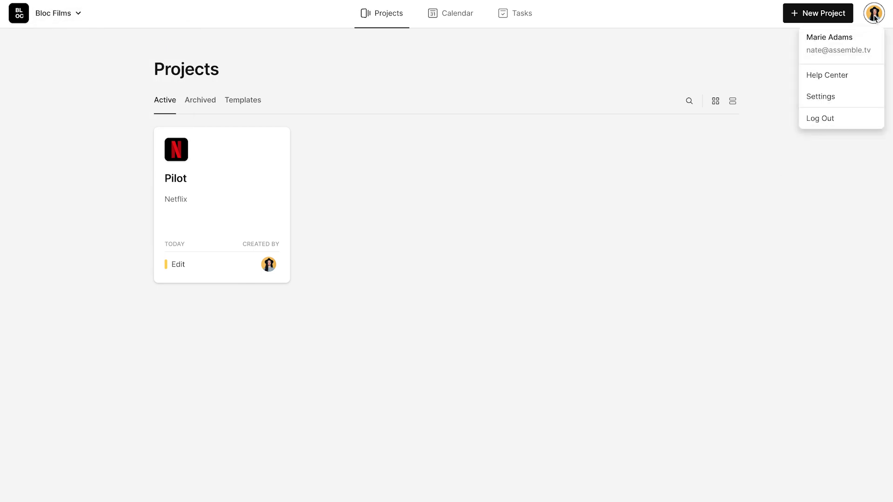
pyautogui.click(825, 95)
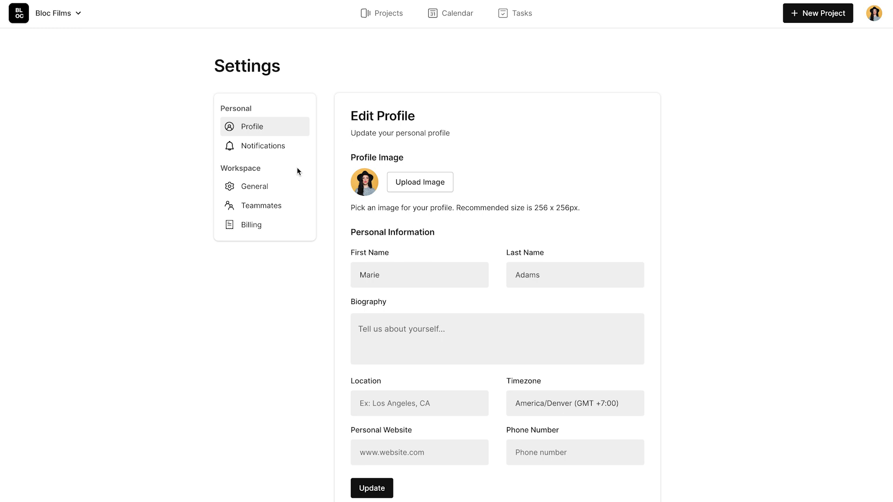
pyautogui.click(277, 188)
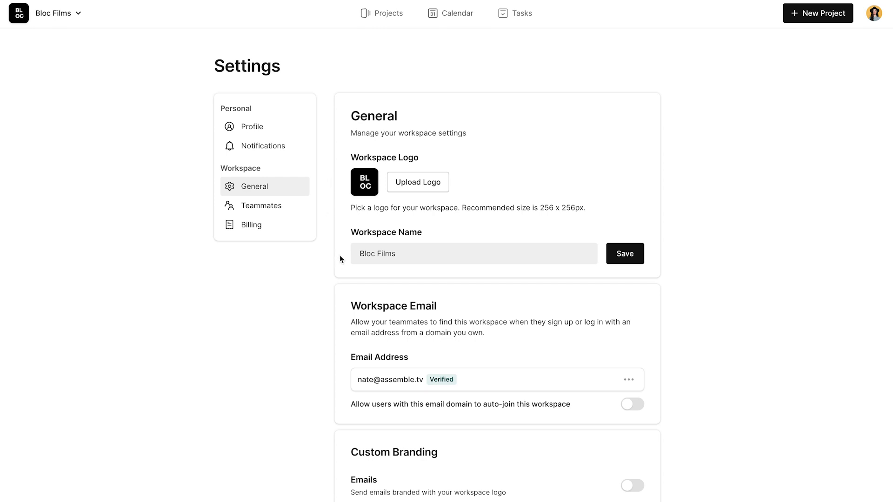
pyautogui.scroll(-3, 340, 258)
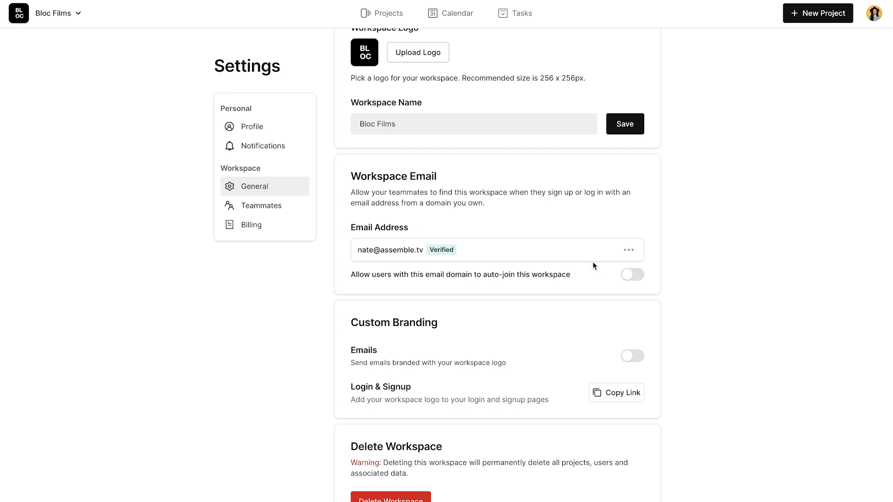
pyautogui.click(627, 279)
# - Enable emails branded with the workspace logo, and copy the branded login and signup link to check its pages
pyautogui.scroll(-1, 679, 276)
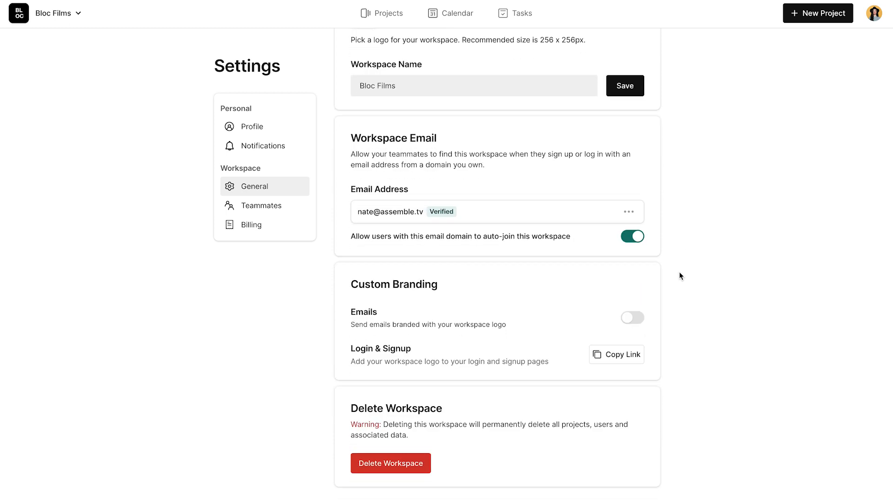
pyautogui.click(629, 320)
pyautogui.click(629, 357)
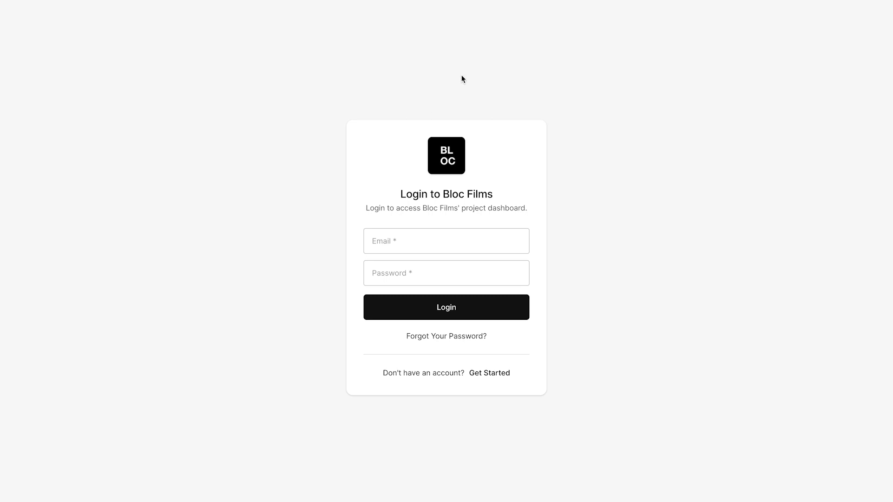
pyautogui.click(489, 373)
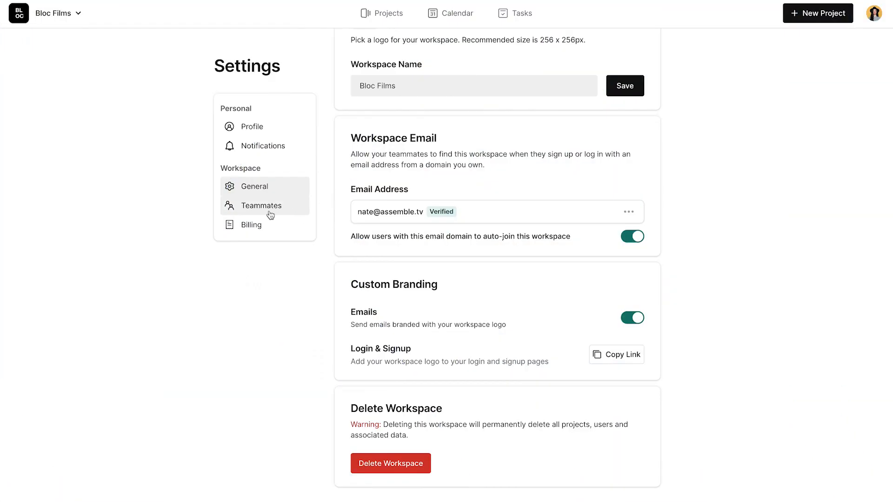
# - Make the second person in the workspace's teammates list an admin
pyautogui.click(270, 215)
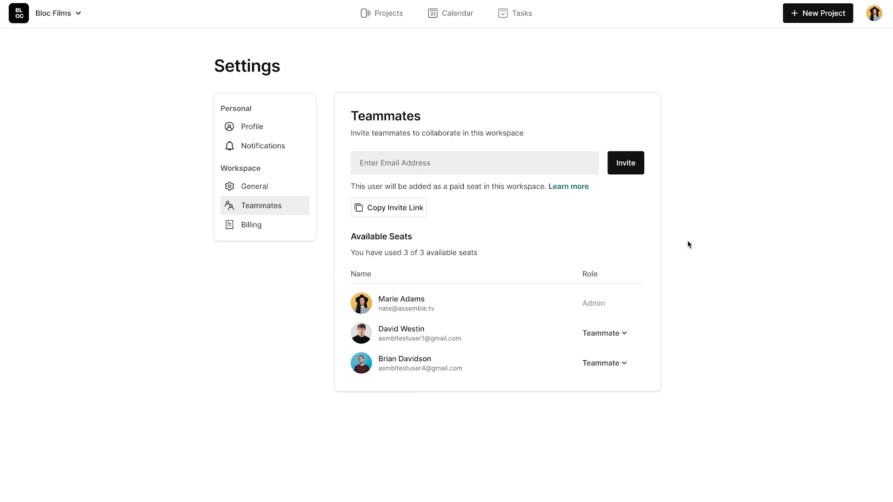
pyautogui.click(608, 363)
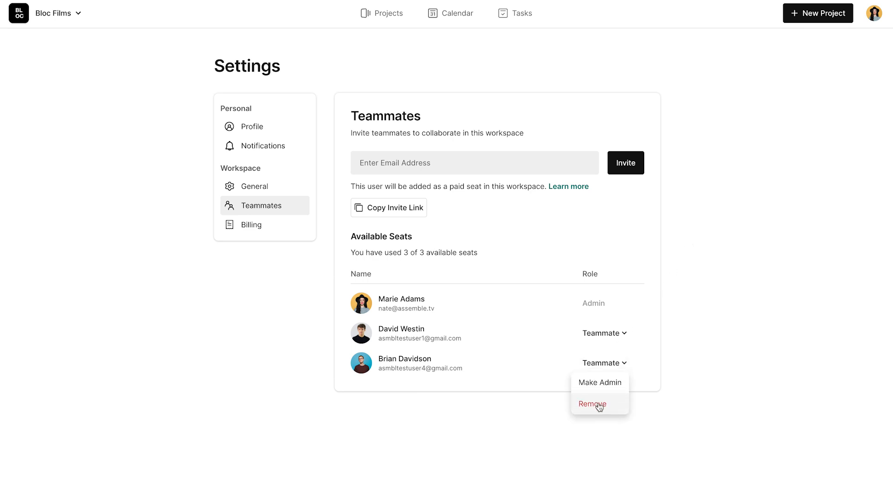
pyautogui.click(693, 356)
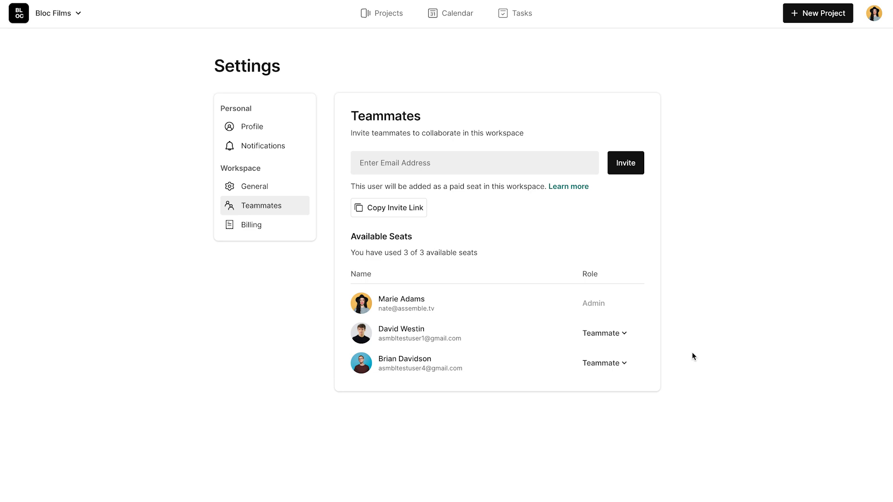
pyautogui.click(616, 336)
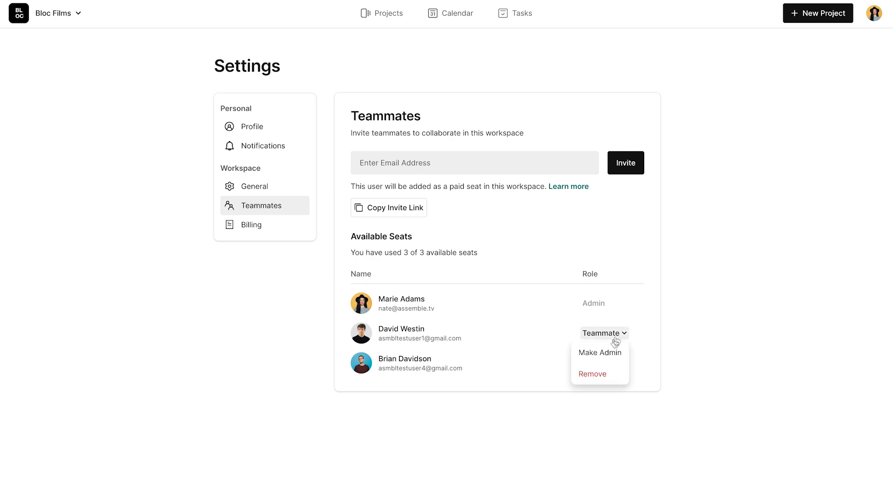
pyautogui.click(600, 353)
pyautogui.click(532, 294)
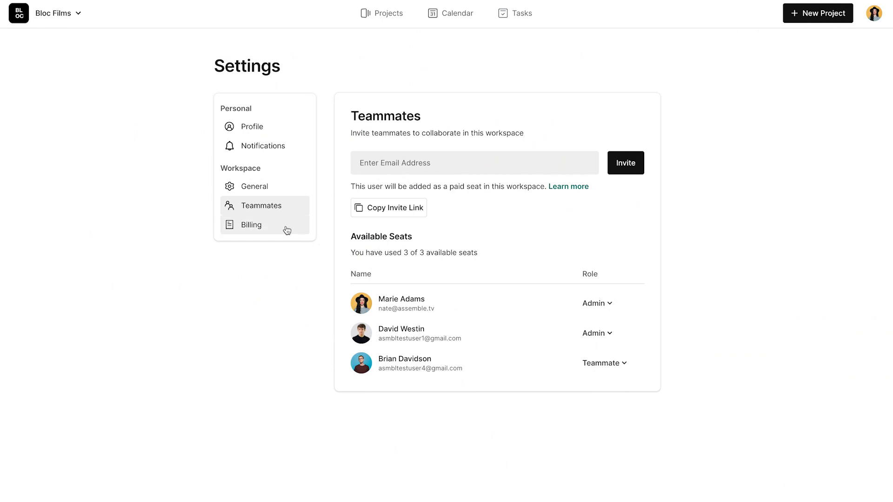
# - Preview adding a seat to the Pro Plan in the workspace billing settings, without confirming the change
pyautogui.click(287, 230)
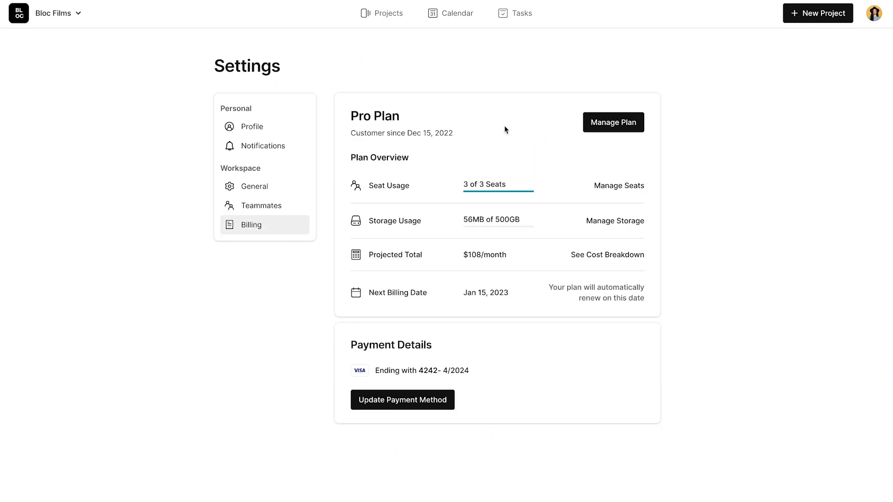
pyautogui.click(611, 187)
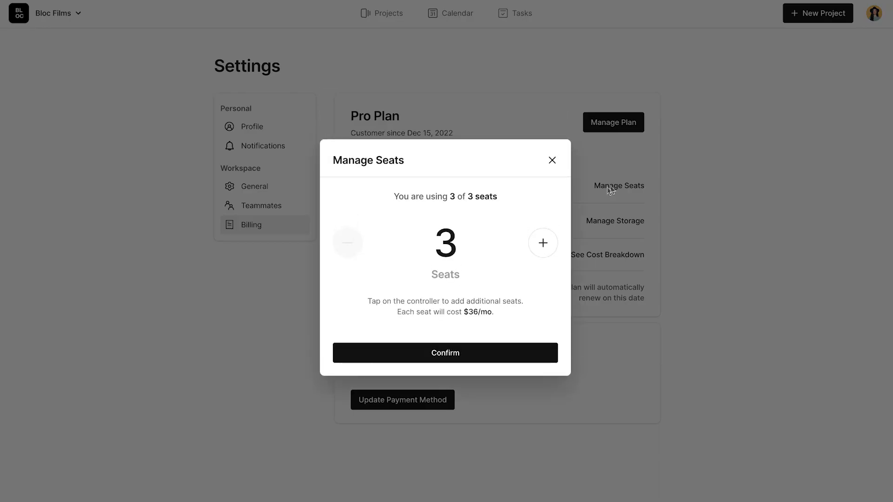
pyautogui.click(543, 242)
pyautogui.click(354, 243)
pyautogui.click(552, 160)
# - Preview adding storage to the Pro Plan without confirming it, and examine the plan's cost breakdown
pyautogui.click(609, 221)
pyautogui.click(539, 243)
pyautogui.click(539, 243)
pyautogui.click(540, 243)
pyautogui.click(552, 160)
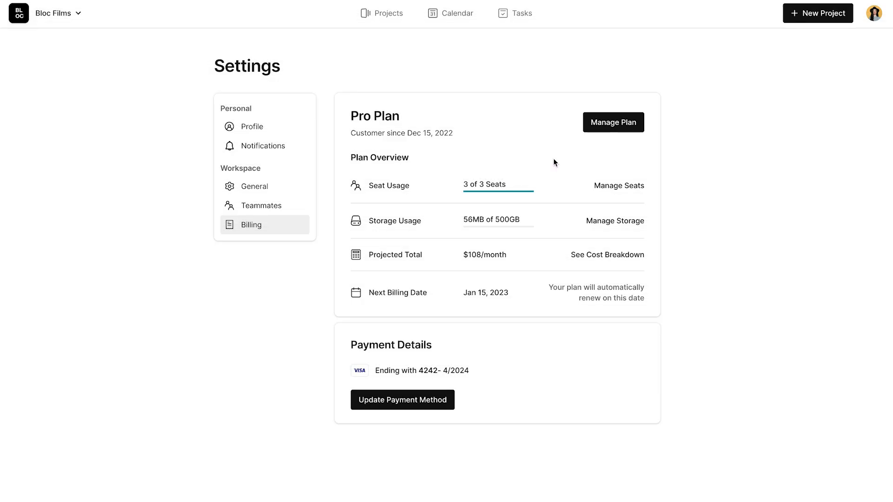
pyautogui.click(607, 256)
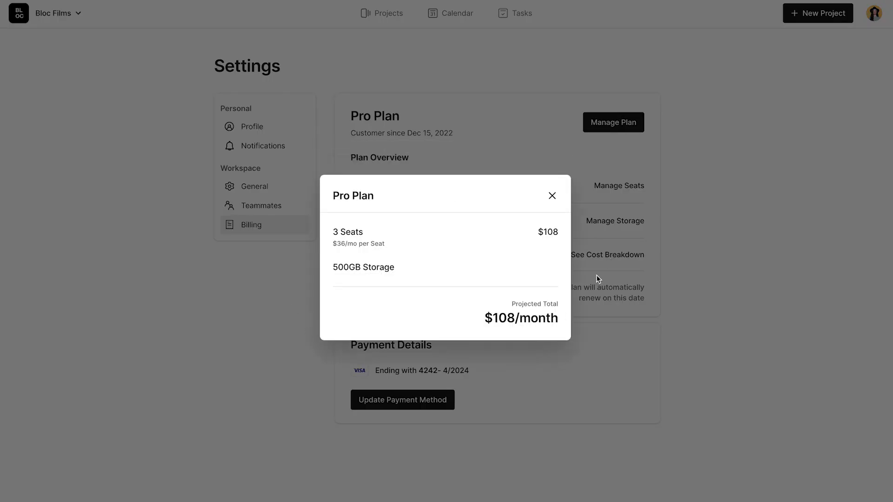
pyautogui.click(598, 276)
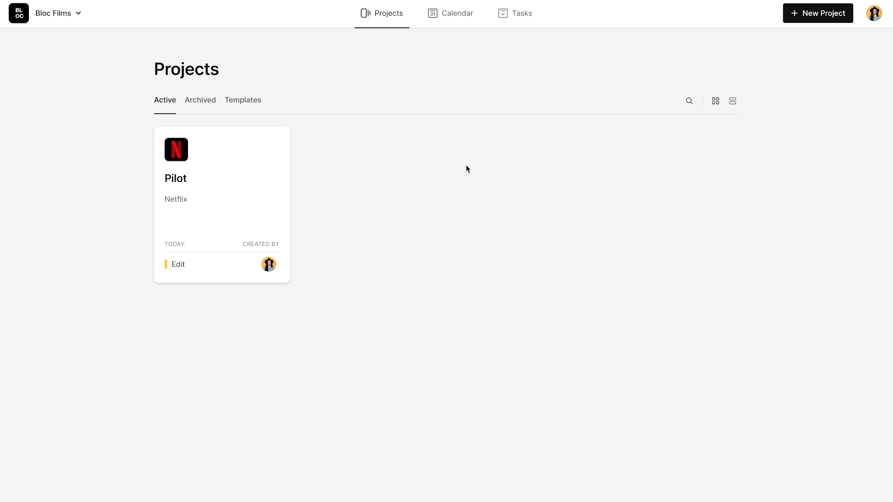
# - Begin a new project named VR Experience for the company Meta
pyautogui.click(822, 14)
pyautogui.click(333, 166)
pyautogui.click(361, 146)
pyautogui.write('VR Experie')
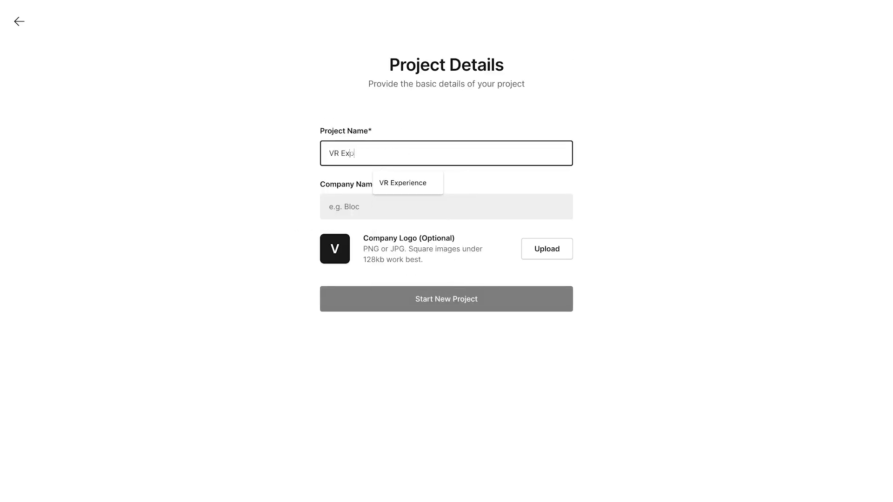
pyautogui.write('nce')
pyautogui.press('Tab')
pyautogui.write('Meta')
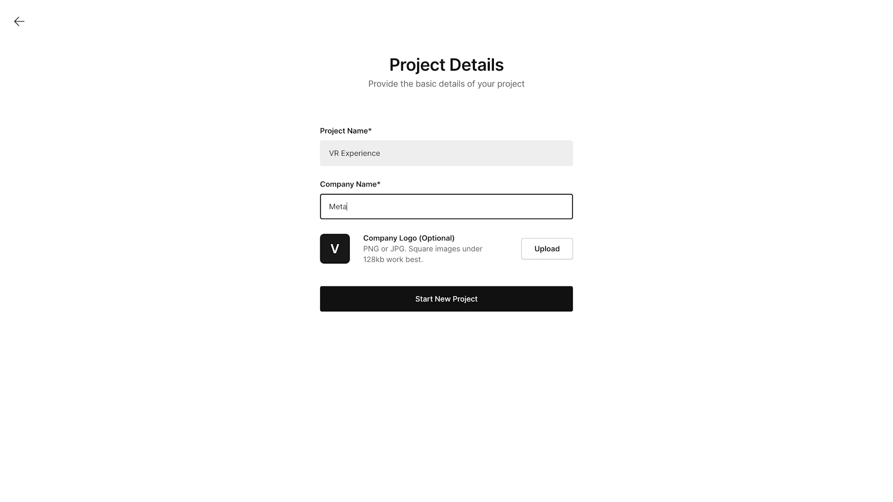
# - Upload the Meta logo image as the company logo and start the new project
pyautogui.click(556, 244)
pyautogui.click(398, 177)
pyautogui.click(633, 341)
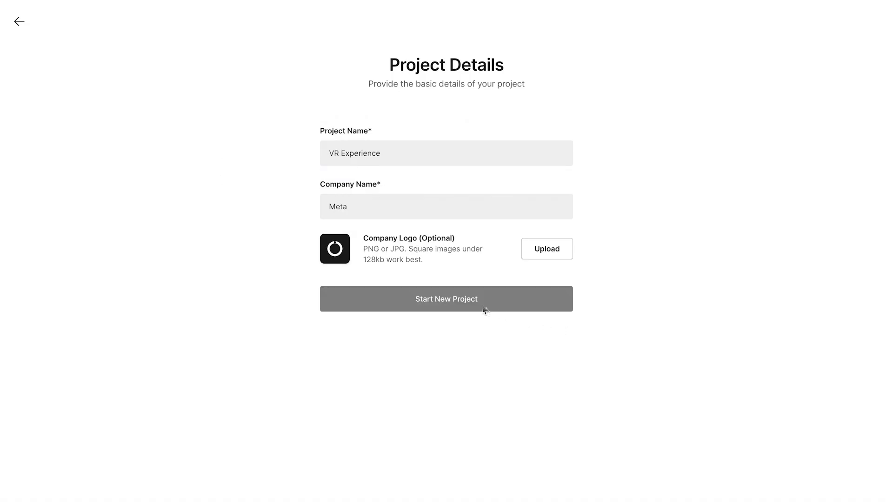
pyautogui.click(481, 307)
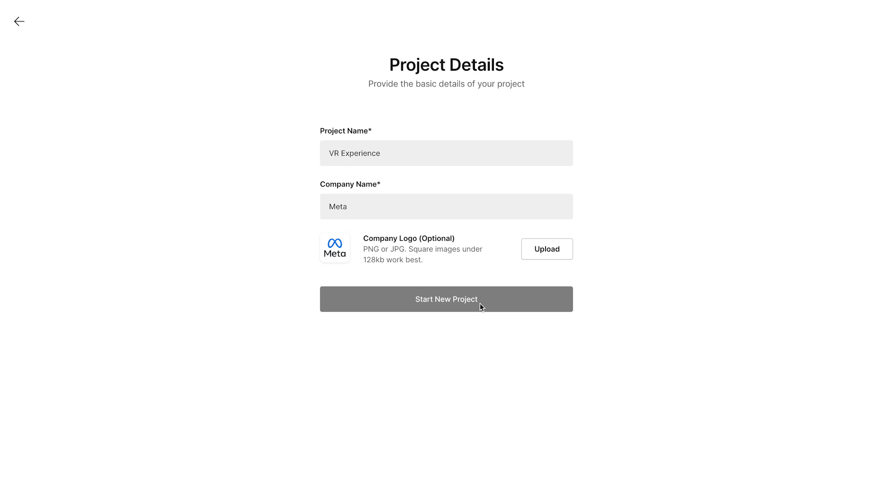
# - Add the Creative, Location, Shoot and Edit phases to the project and continue to inviting teammates
pyautogui.click(458, 243)
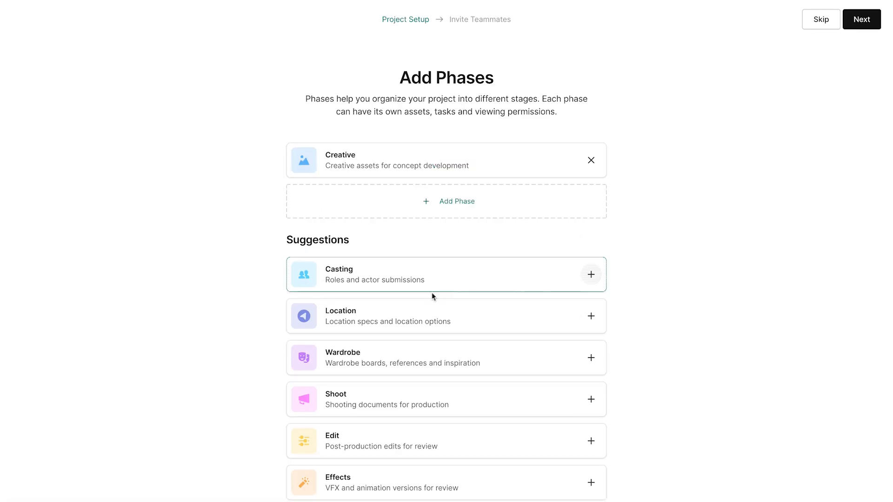
pyautogui.click(428, 316)
pyautogui.click(411, 398)
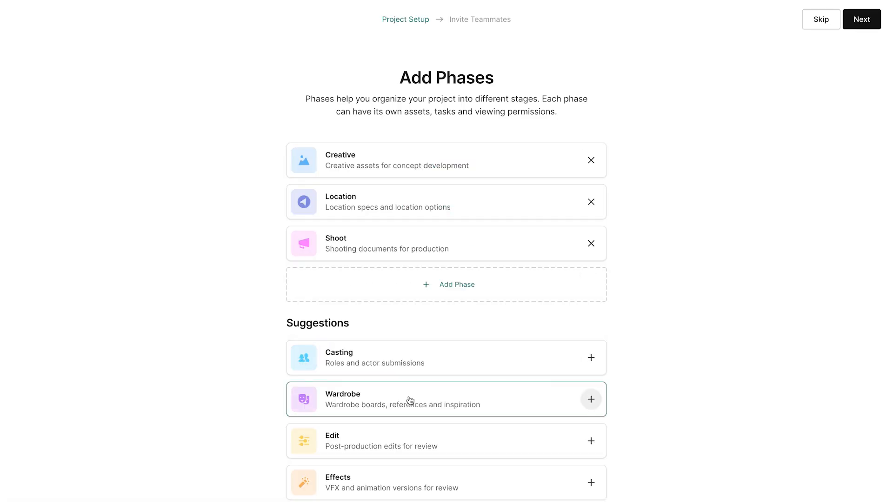
pyautogui.click(406, 451)
pyautogui.click(861, 20)
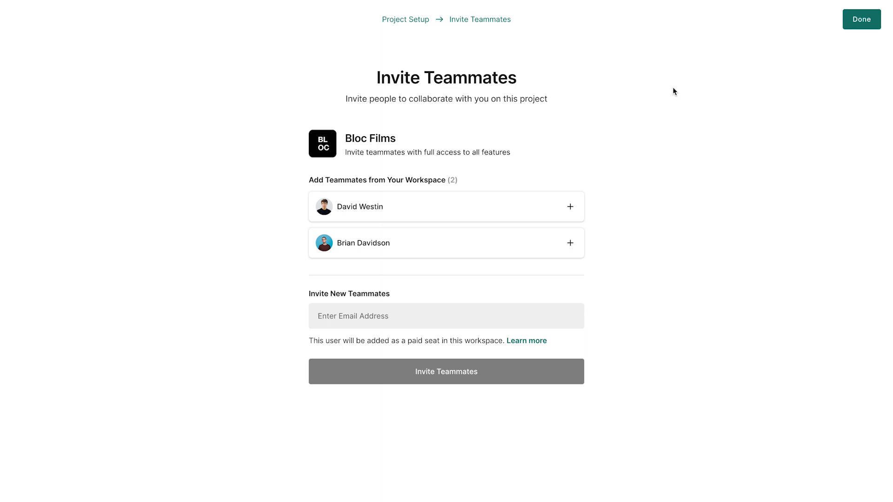
# - Add both listed workspace teammates to the project and finish the project setup
pyautogui.click(562, 211)
pyautogui.click(555, 250)
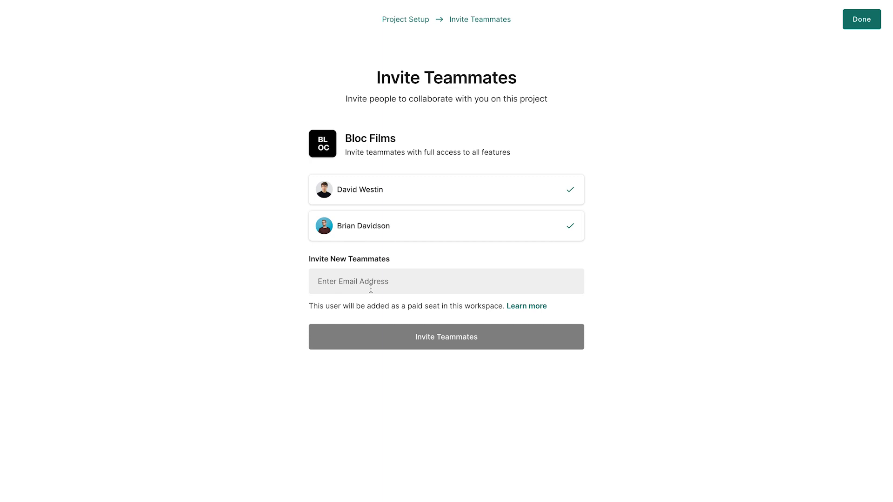
pyautogui.click(857, 19)
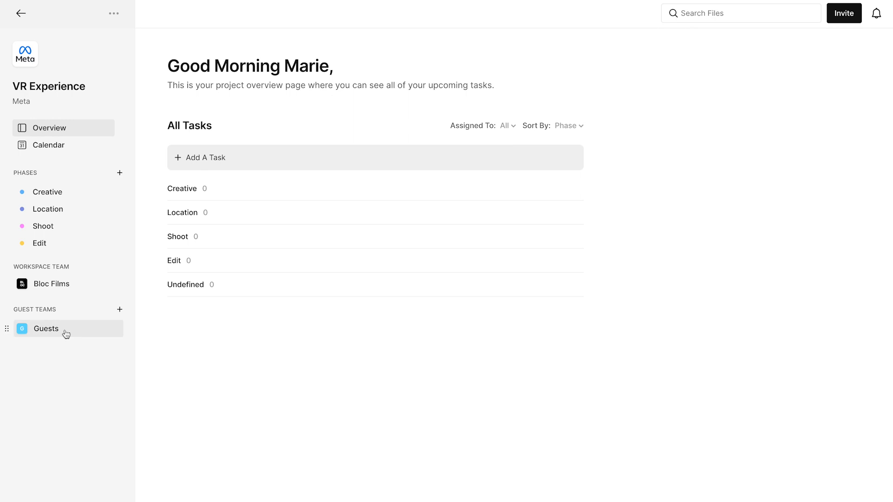
# - Review the Bloc Films team's members and the Guests team's access limitations in the project
pyautogui.click(74, 285)
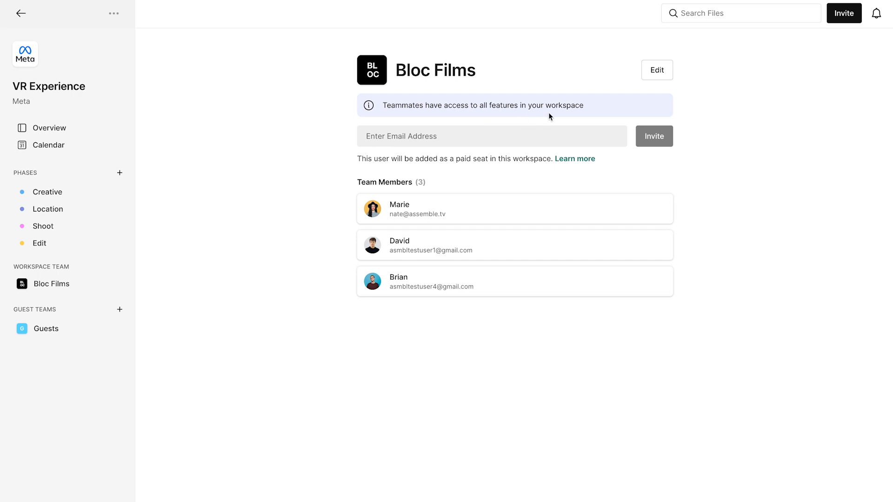
pyautogui.click(82, 330)
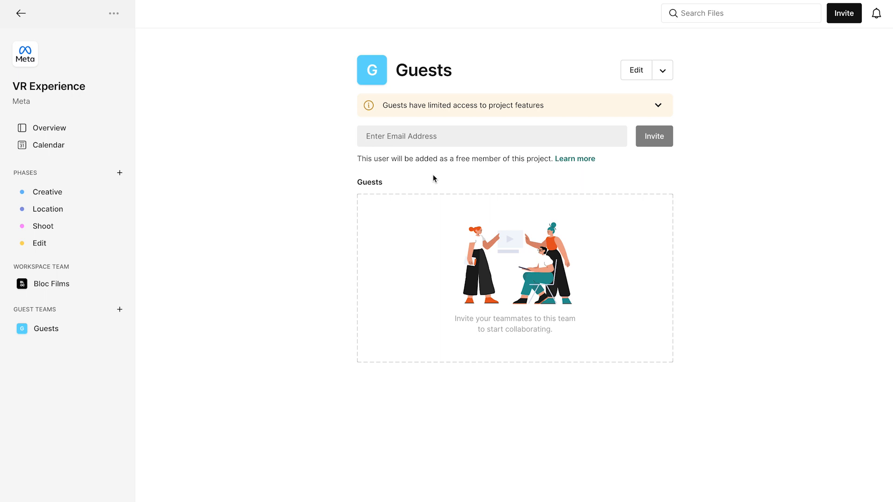
pyautogui.click(646, 106)
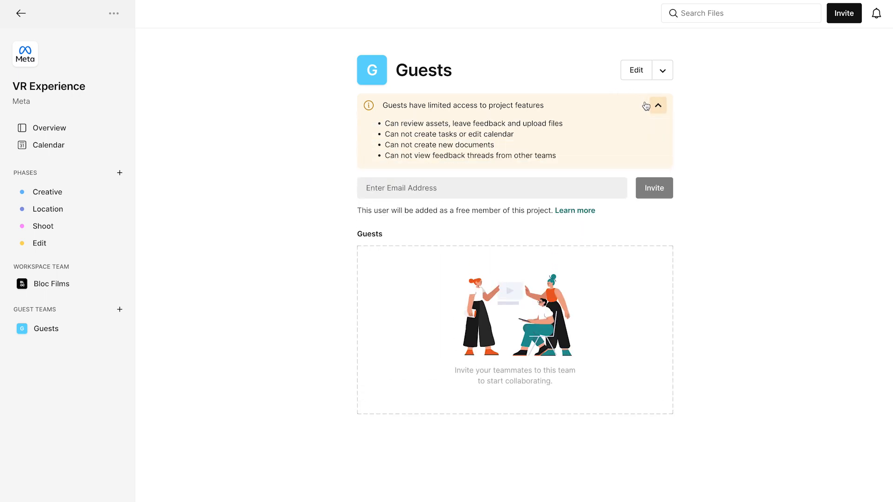
pyautogui.click(646, 106)
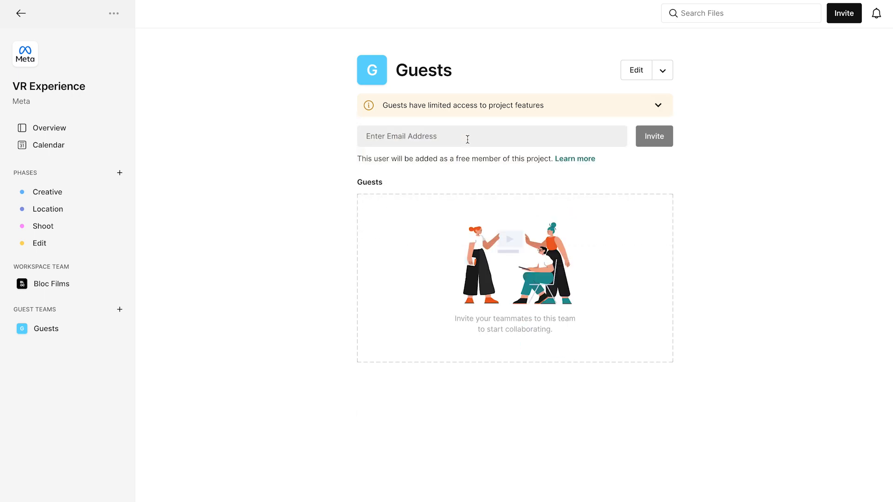
# - Rename the Guests team to Meta, upload the Meta logo image as its team logo and save
pyautogui.click(645, 70)
pyautogui.hotkey('ctrl', 'a')
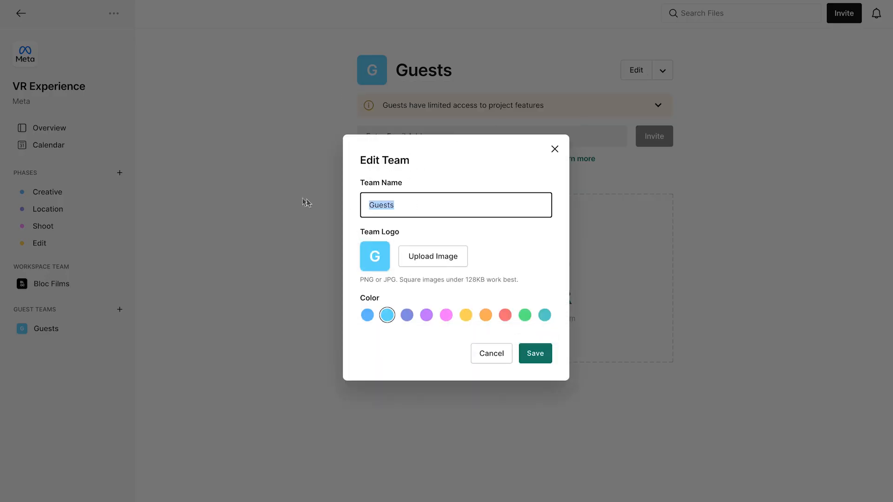
pyautogui.write('Meta')
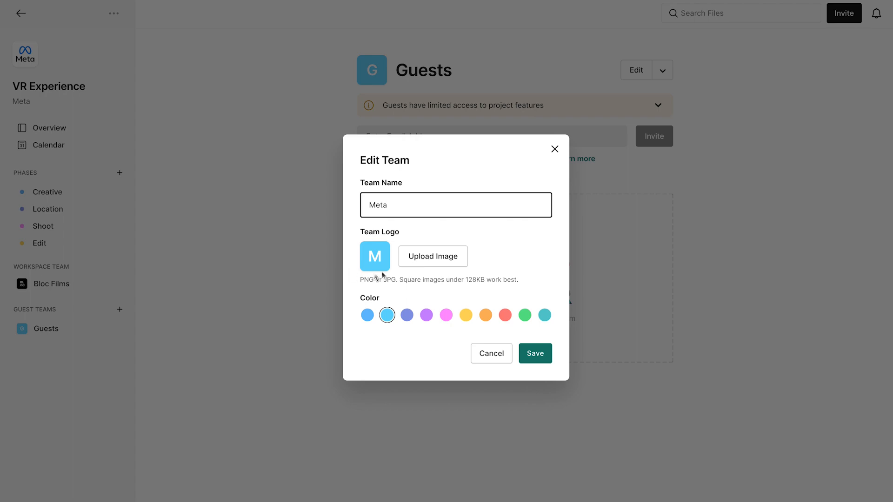
pyautogui.click(433, 261)
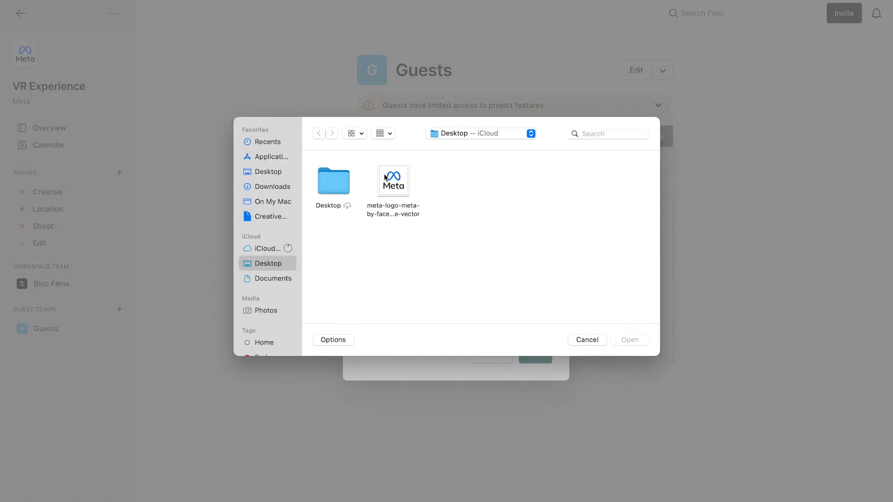
pyautogui.click(399, 191)
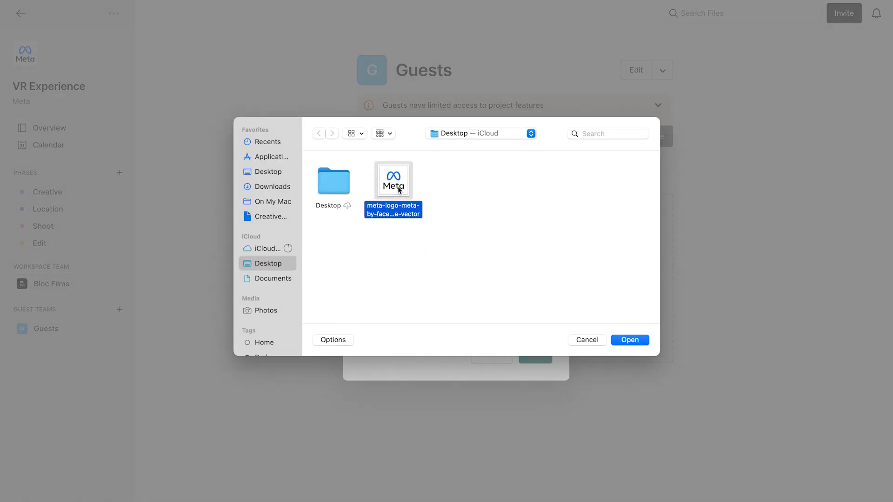
pyautogui.click(627, 339)
pyautogui.click(543, 358)
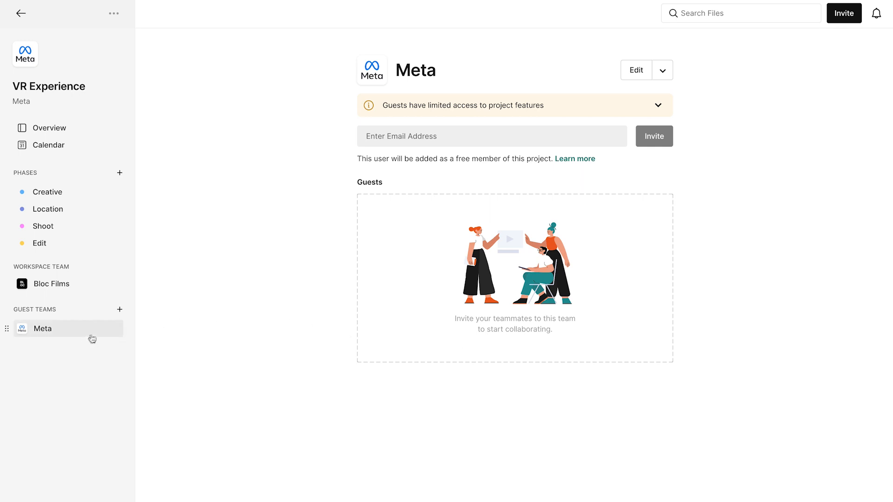
# - Create a second guest team named Post with the purple colour
pyautogui.click(120, 310)
pyautogui.write('Post')
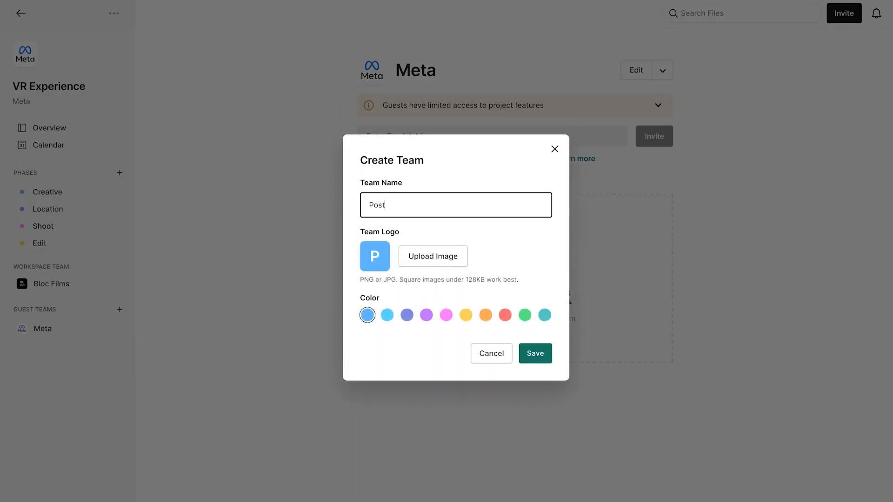
pyautogui.click(427, 316)
pyautogui.click(533, 354)
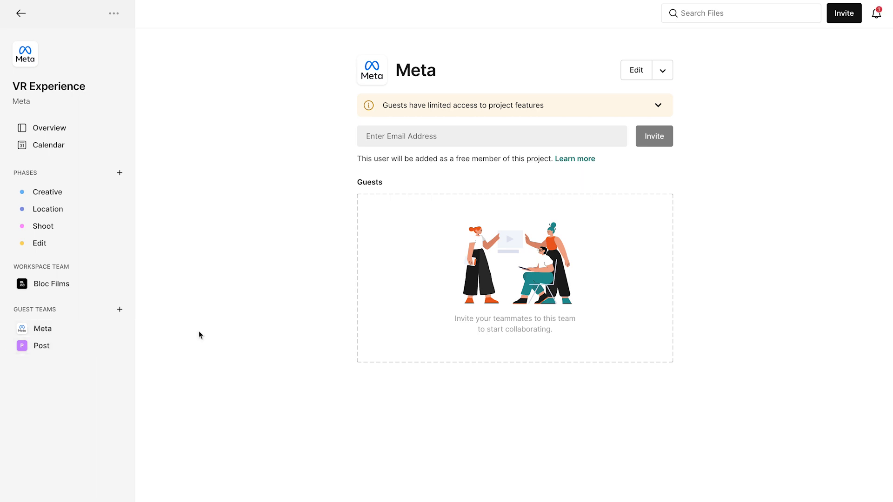
# - Check which teams can access the Creative phase and view the project calendar as shared with the Meta team
pyautogui.click(70, 198)
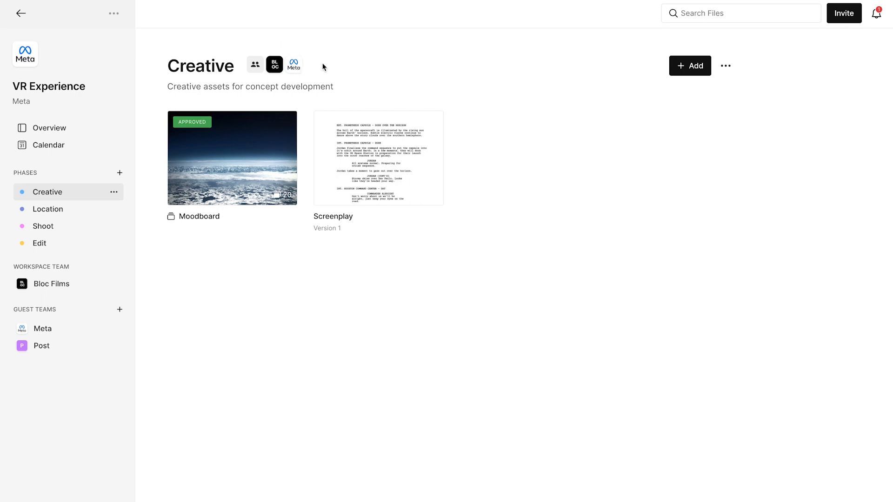
pyautogui.click(61, 146)
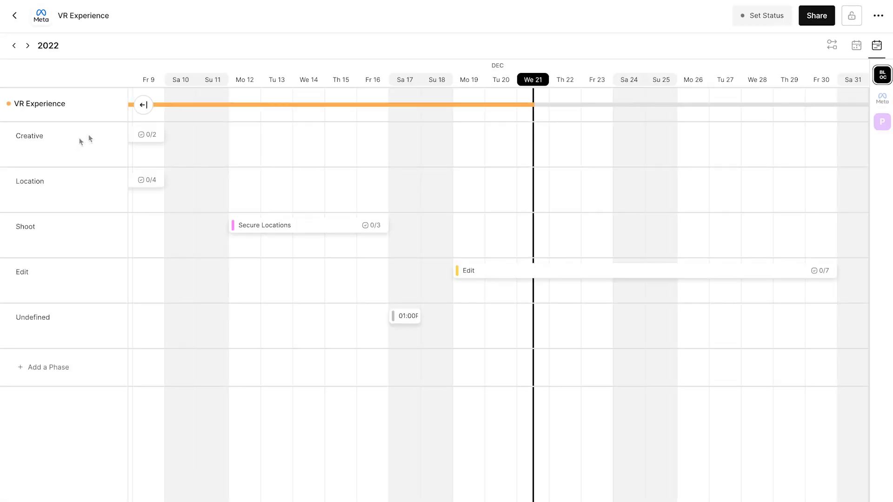
pyautogui.click(885, 101)
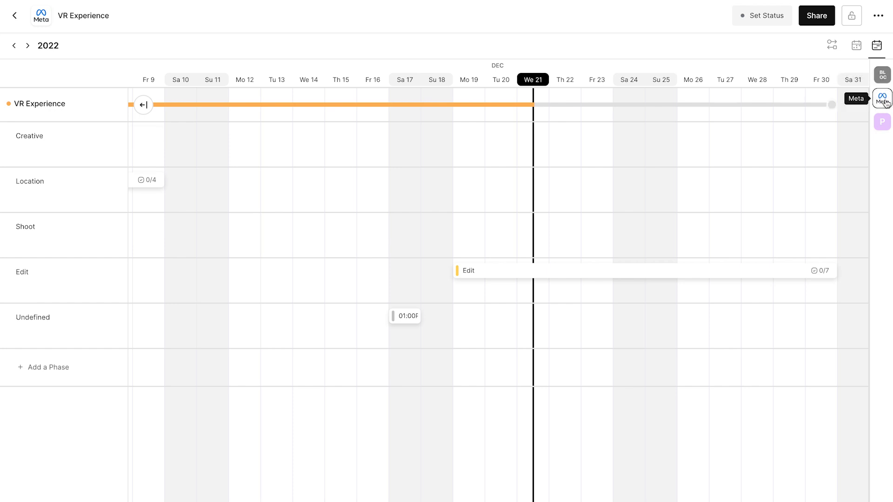
pyautogui.click(14, 16)
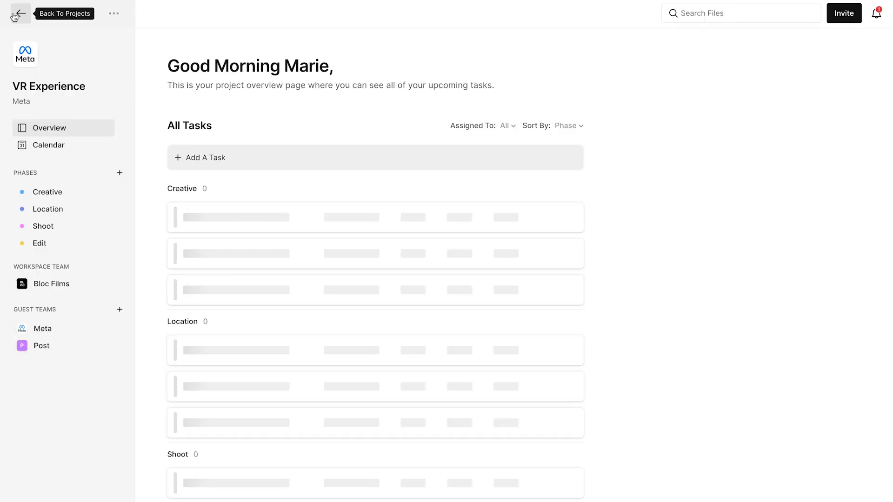
# - Open the "Eclipse" trailer in the Edit phase and view the Meta team's comment thread
pyautogui.click(58, 250)
pyautogui.click(534, 204)
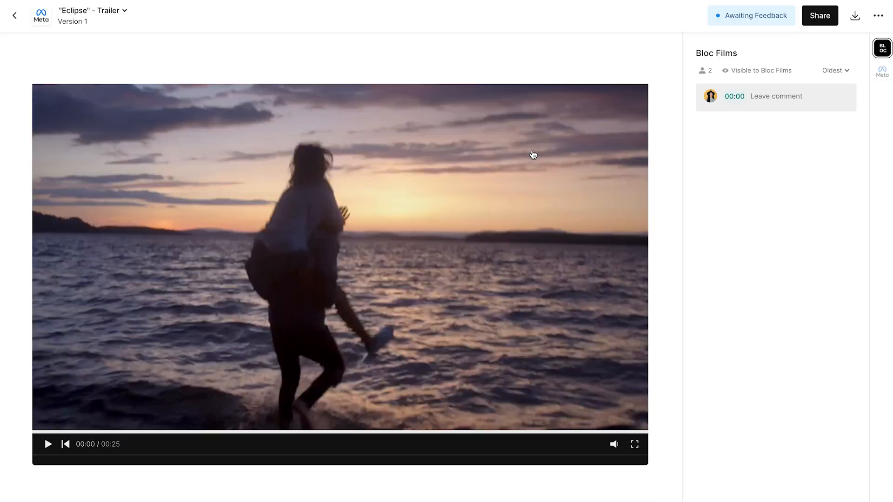
pyautogui.click(883, 72)
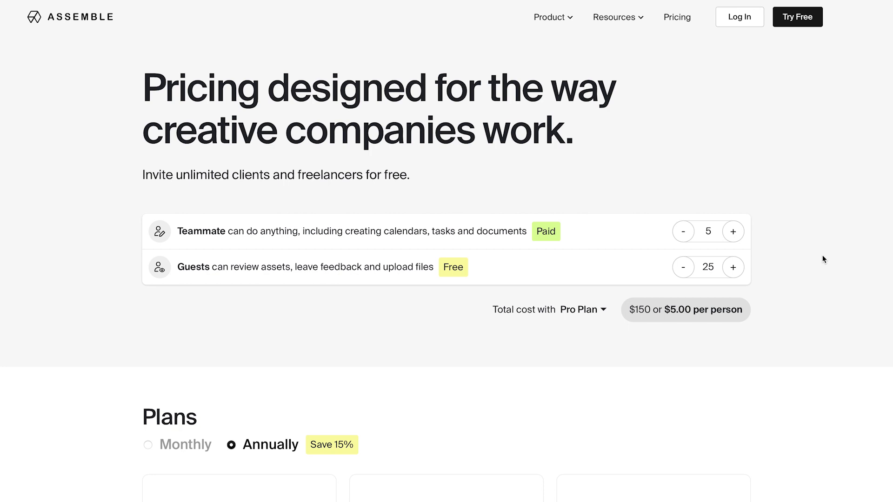
# - Compare the prices, storage and features of the Starter, Pro and Studio plans on the Assemble pricing page
pyautogui.scroll(-7, 823, 257)
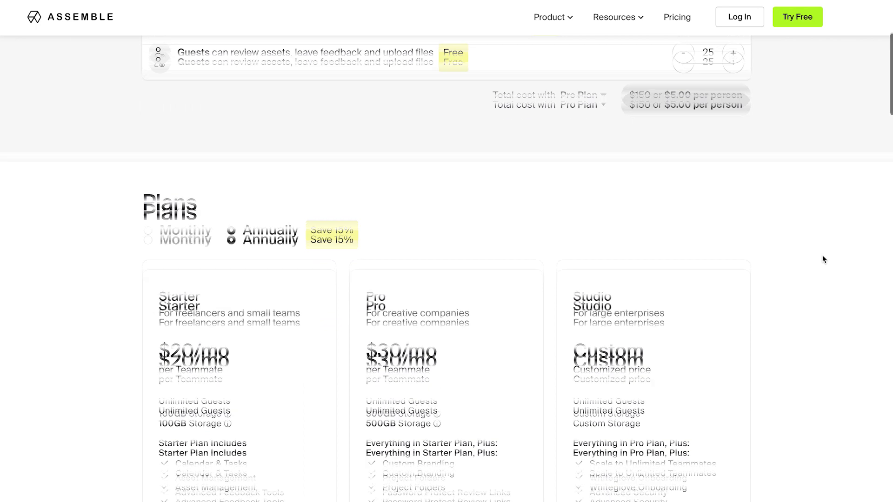
pyautogui.scroll(-1, 823, 259)
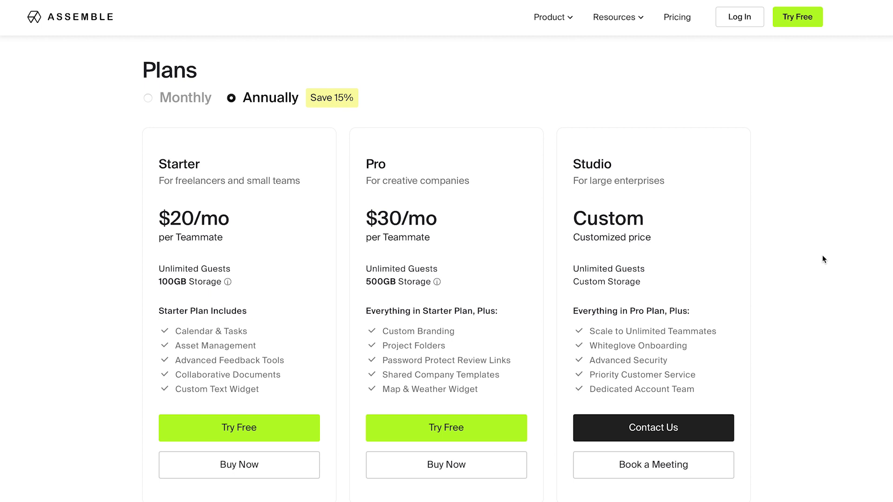
pyautogui.moveTo(436, 282)
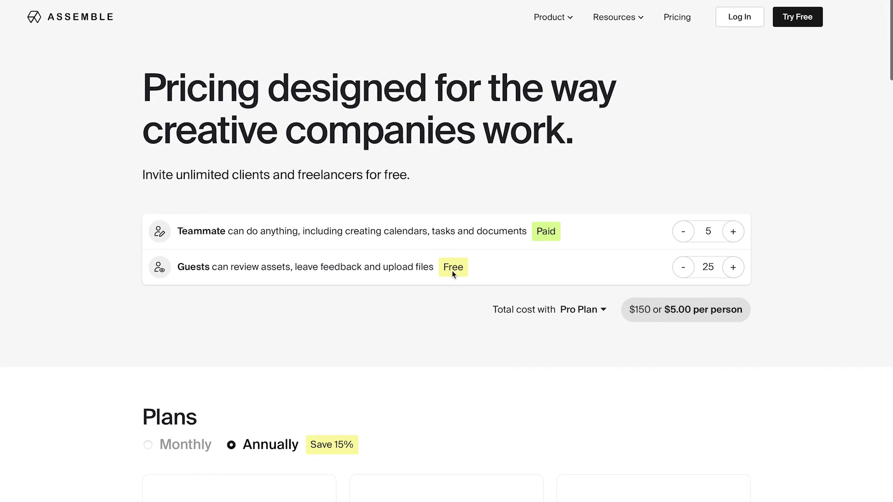
# - Set the pricing calculator to 3 teammates and 30 guests
pyautogui.click(683, 233)
pyautogui.click(684, 234)
pyautogui.click(734, 267)
pyautogui.click(734, 267)
pyautogui.click(734, 268)
pyautogui.click(734, 268)
pyautogui.click(734, 268)
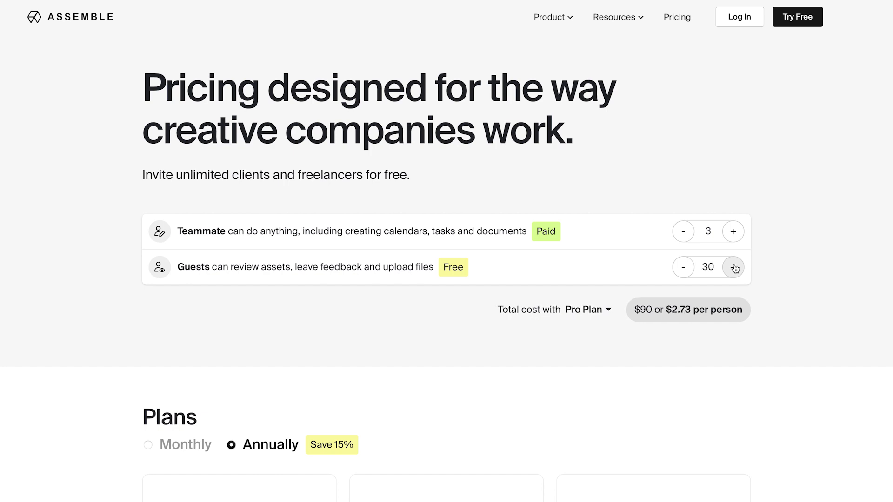
# - Switch the cost estimate to the Starter plan and set the number of teammates to 5
pyautogui.click(588, 310)
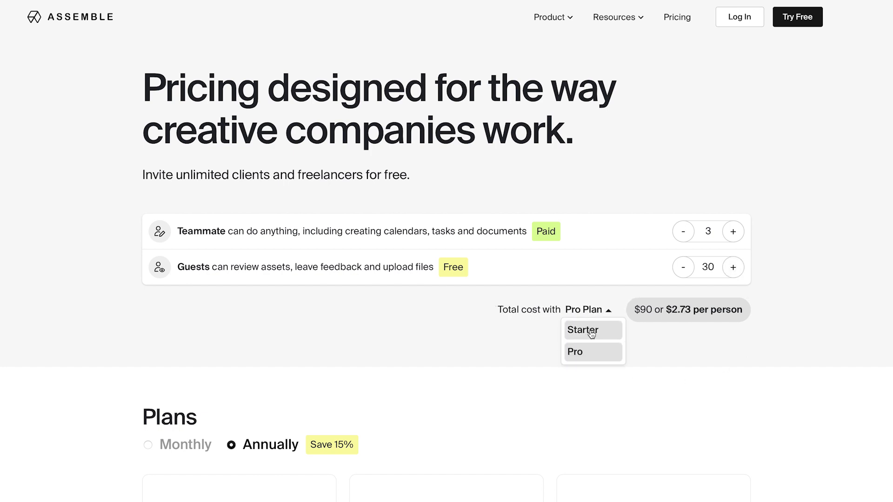
pyautogui.click(591, 331)
pyautogui.click(733, 232)
pyautogui.click(734, 232)
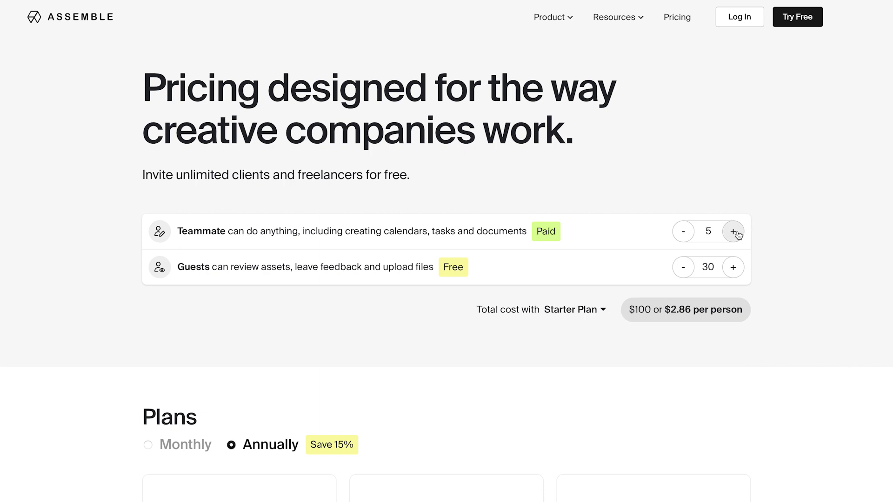